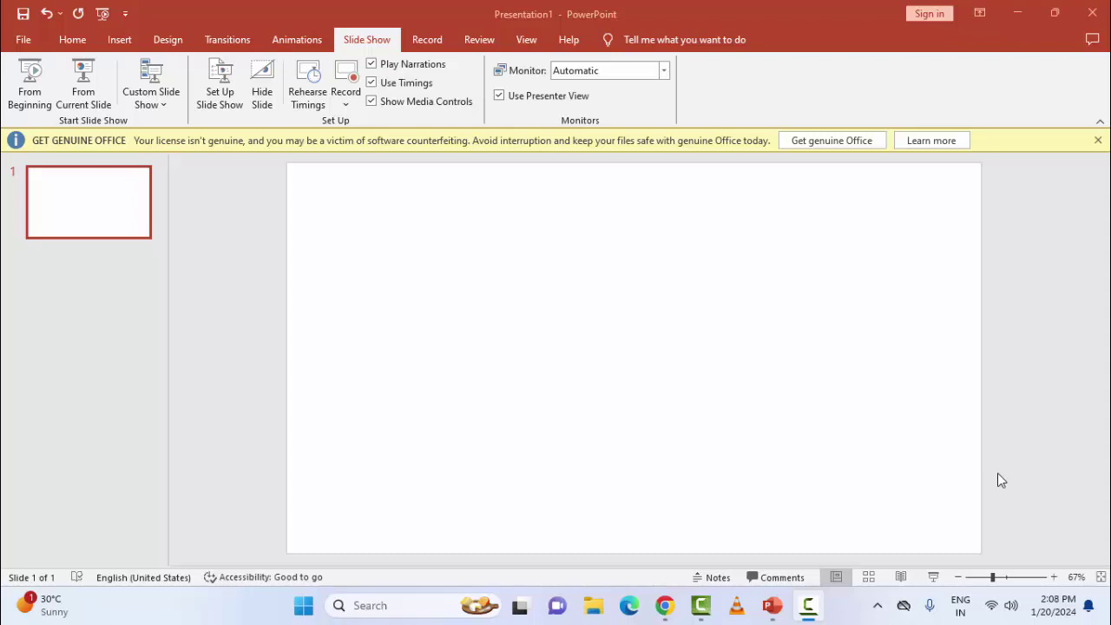
Switch from the Home tab to the Slide Show tab of the blank presentation
click(73, 39)
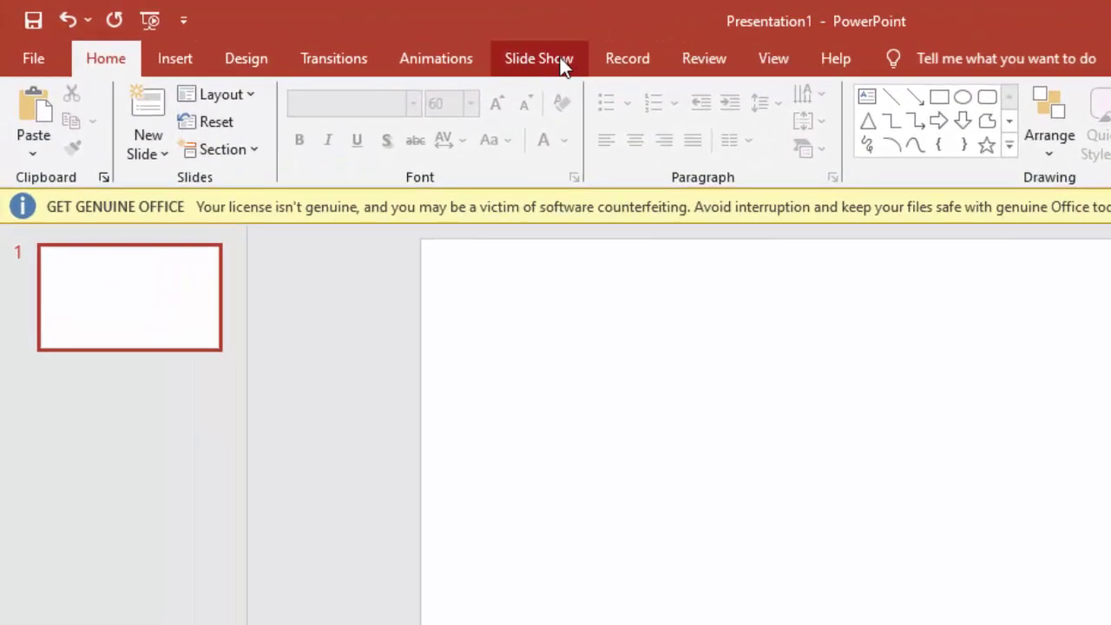
click(540, 59)
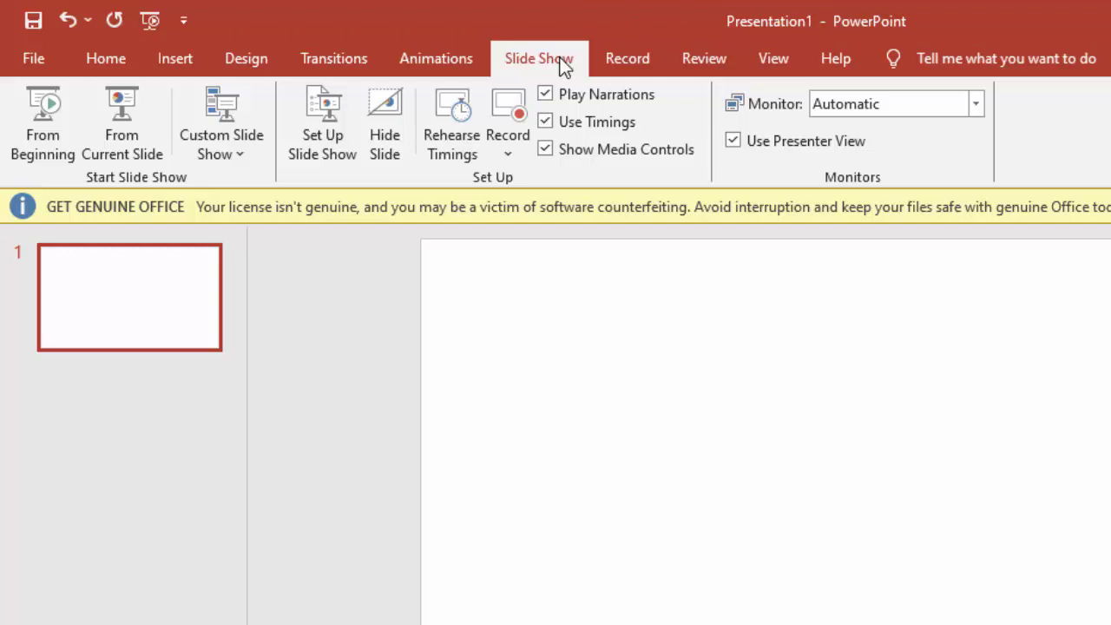
In Set Up Show, toggle animation and hardware acceleration options, then cancel without changes
click(327, 144)
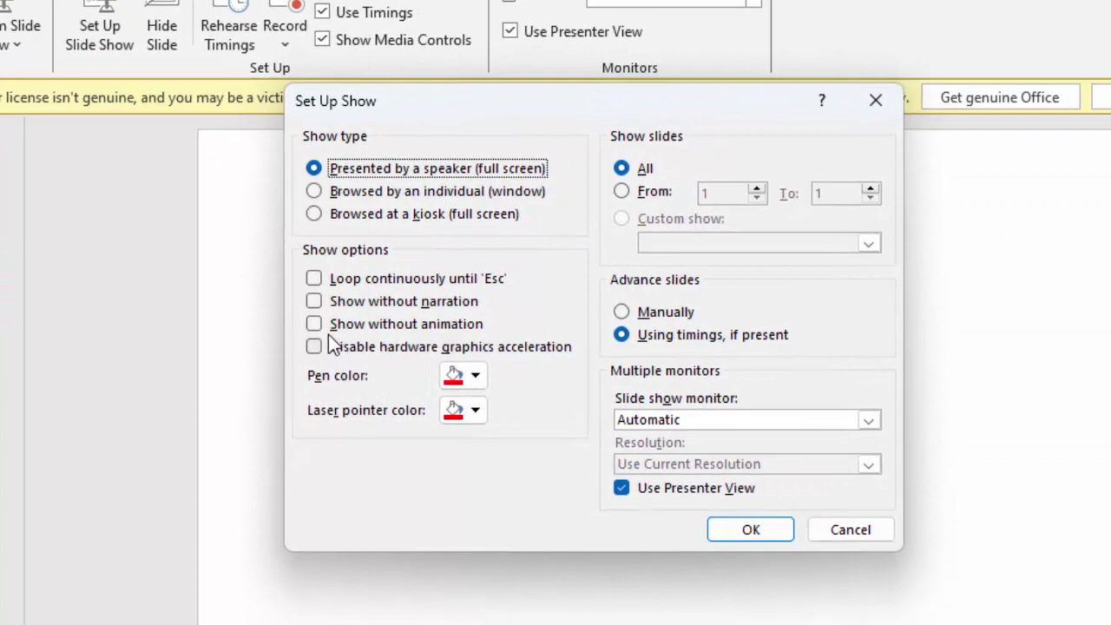
click(332, 345)
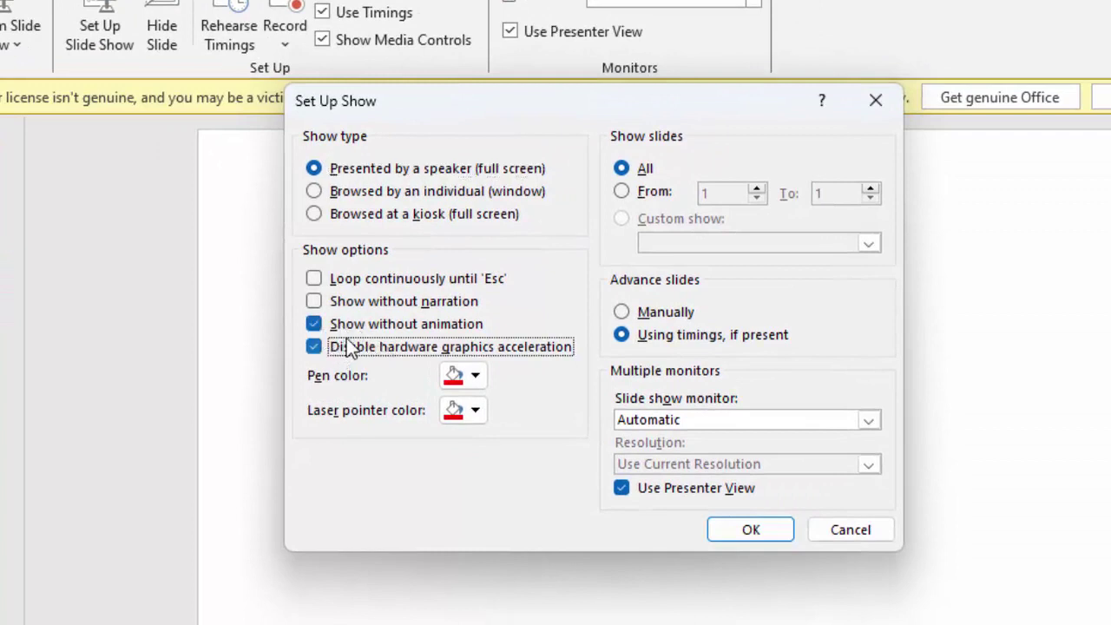
click(331, 328)
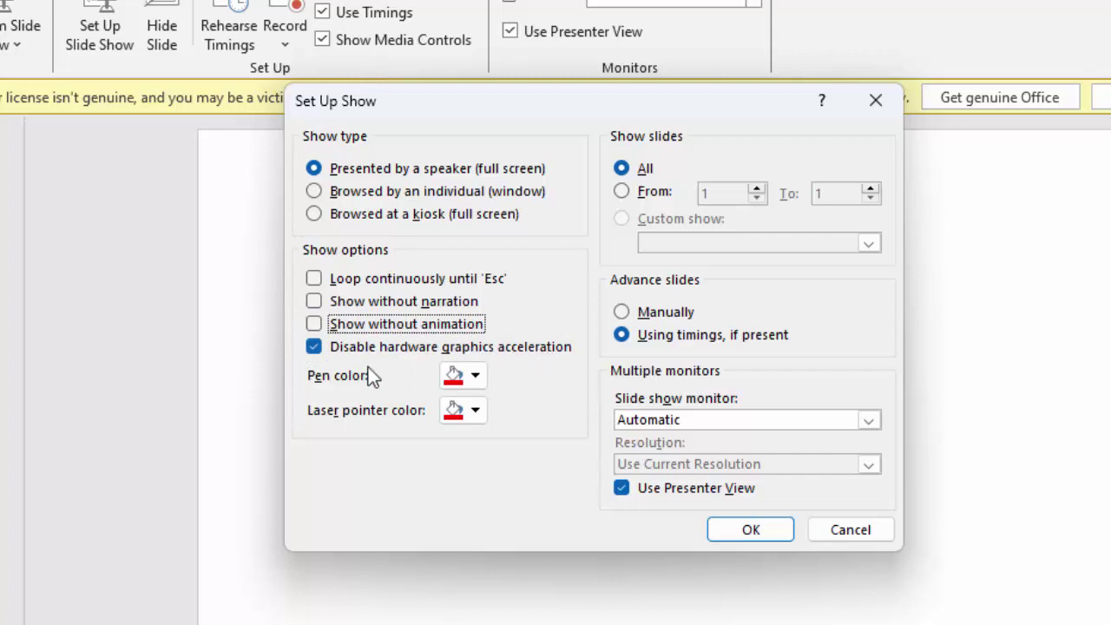
click(315, 347)
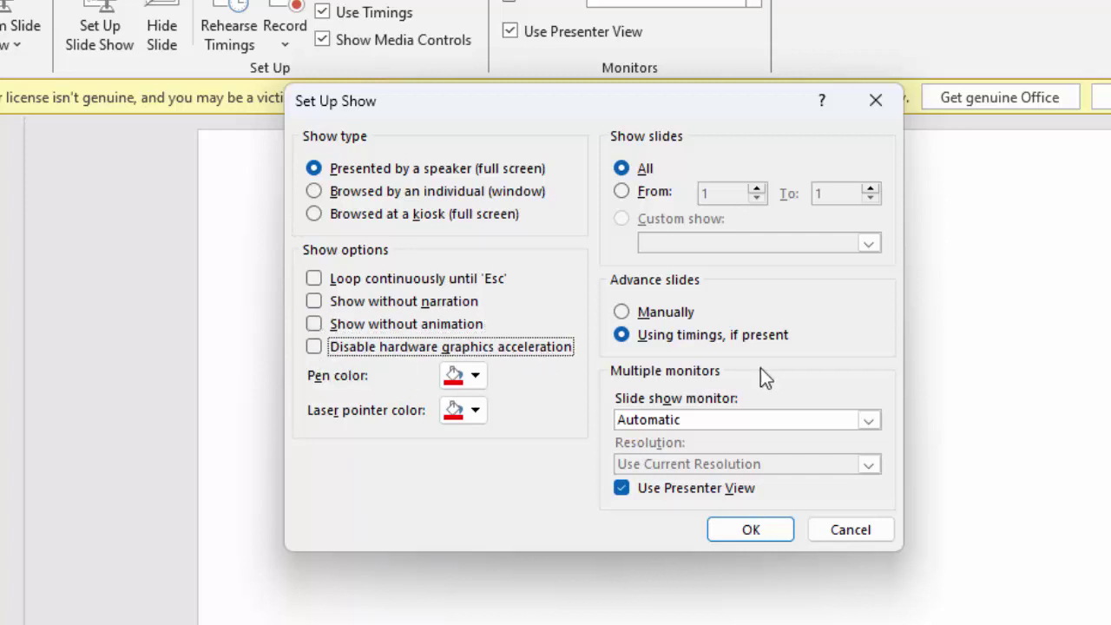
click(858, 526)
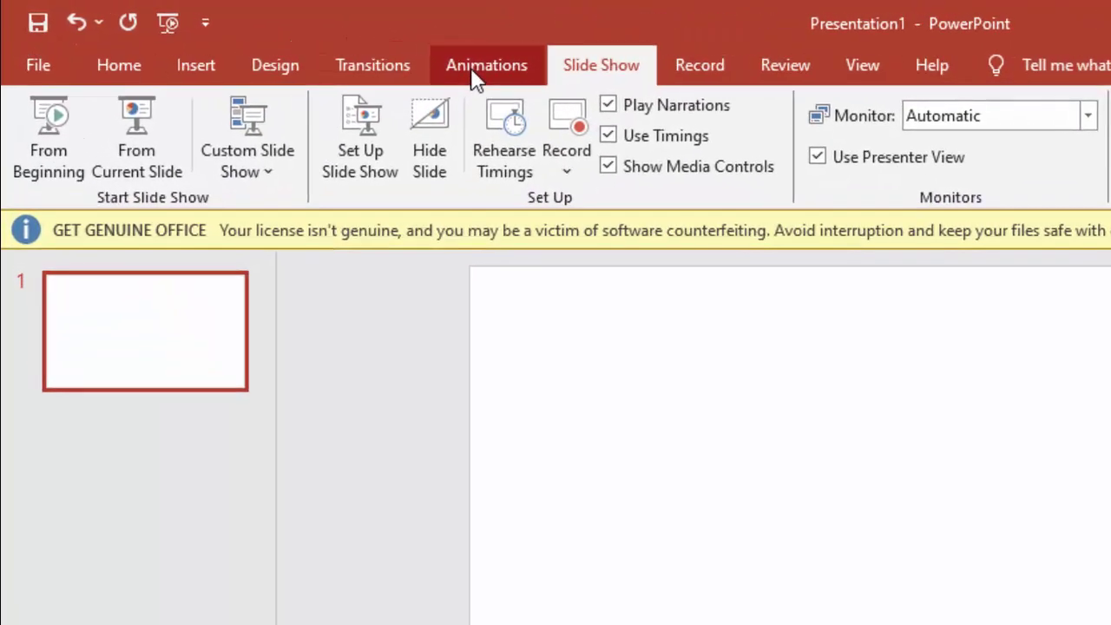
On the Animations tab, open the empty Animation Pane and close it again
click(475, 76)
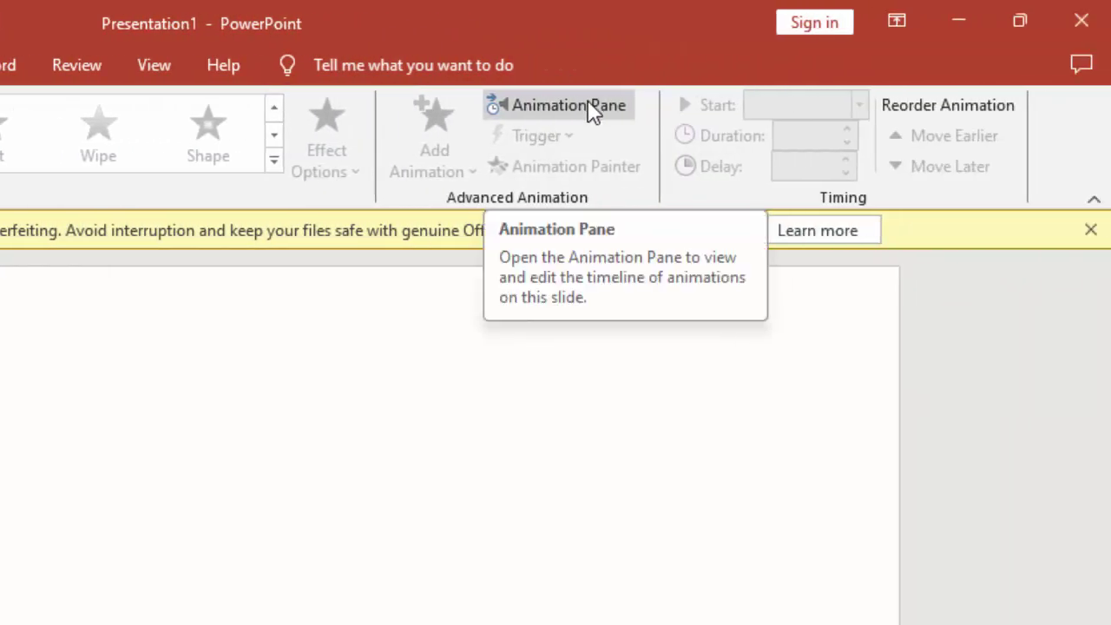
click(590, 111)
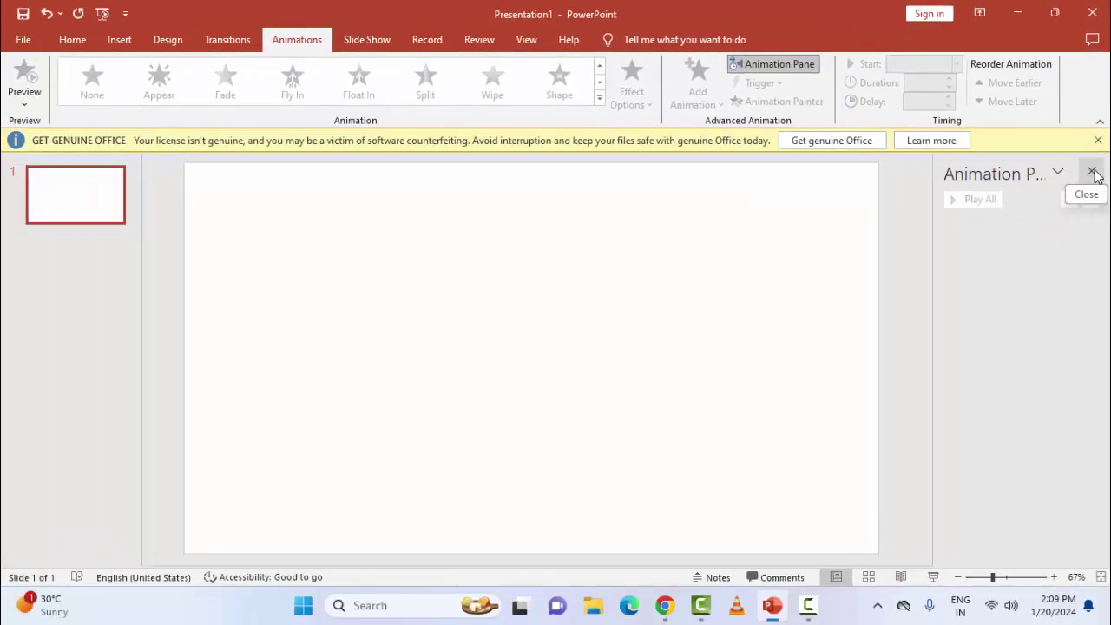
click(1092, 173)
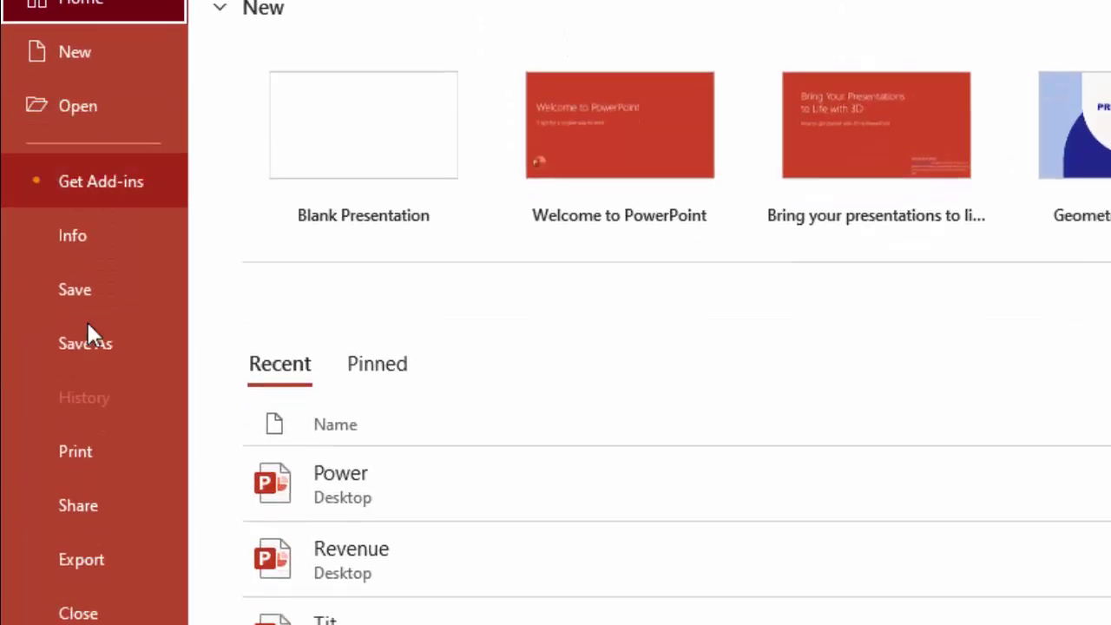
Review PowerPoint Options' Advanced Display settings and cancel, leaving hardware acceleration unchanged
click(77, 560)
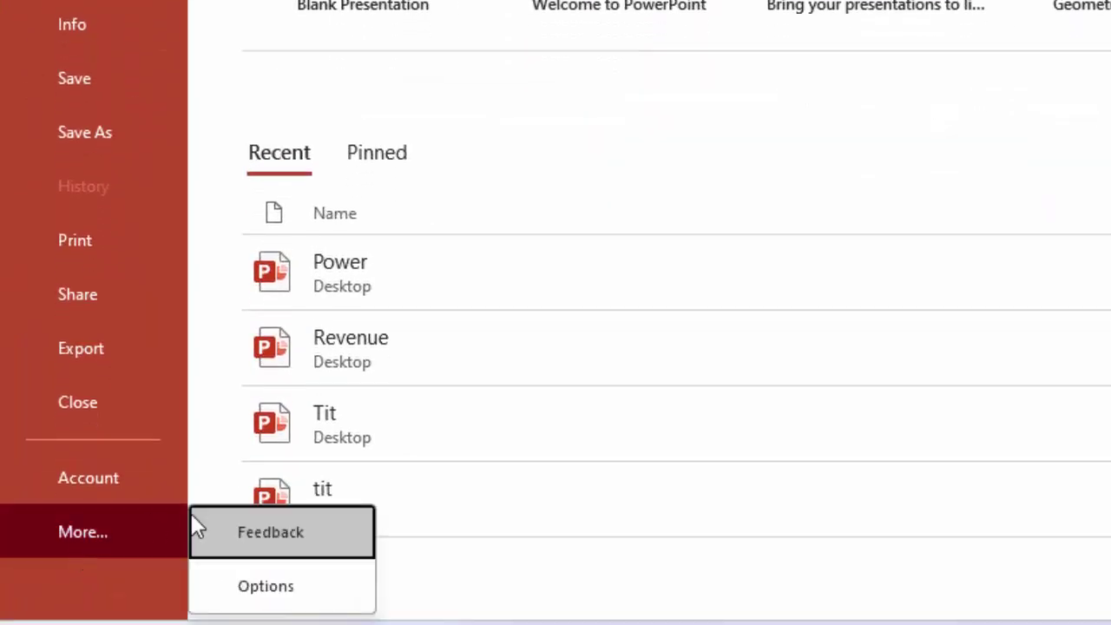
click(259, 599)
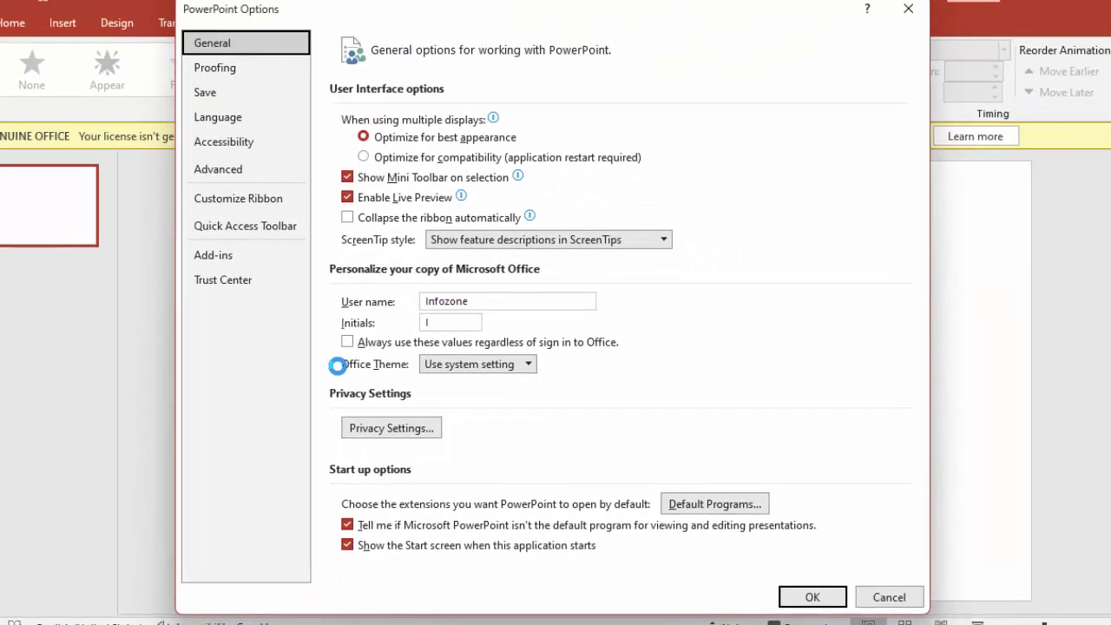
click(218, 169)
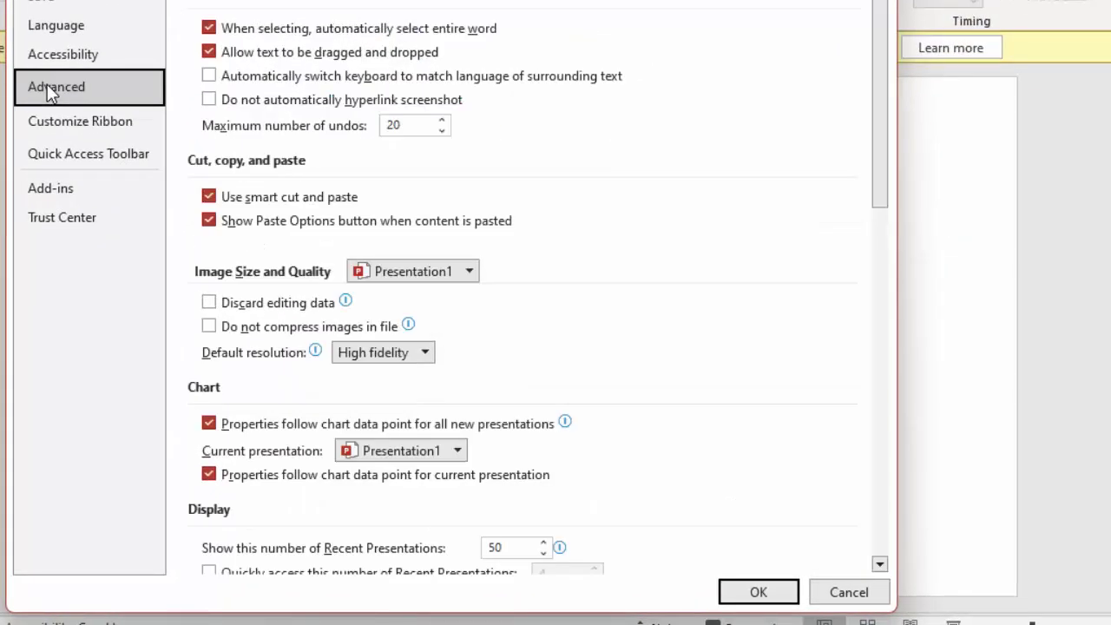
drag(880, 169, 881, 334)
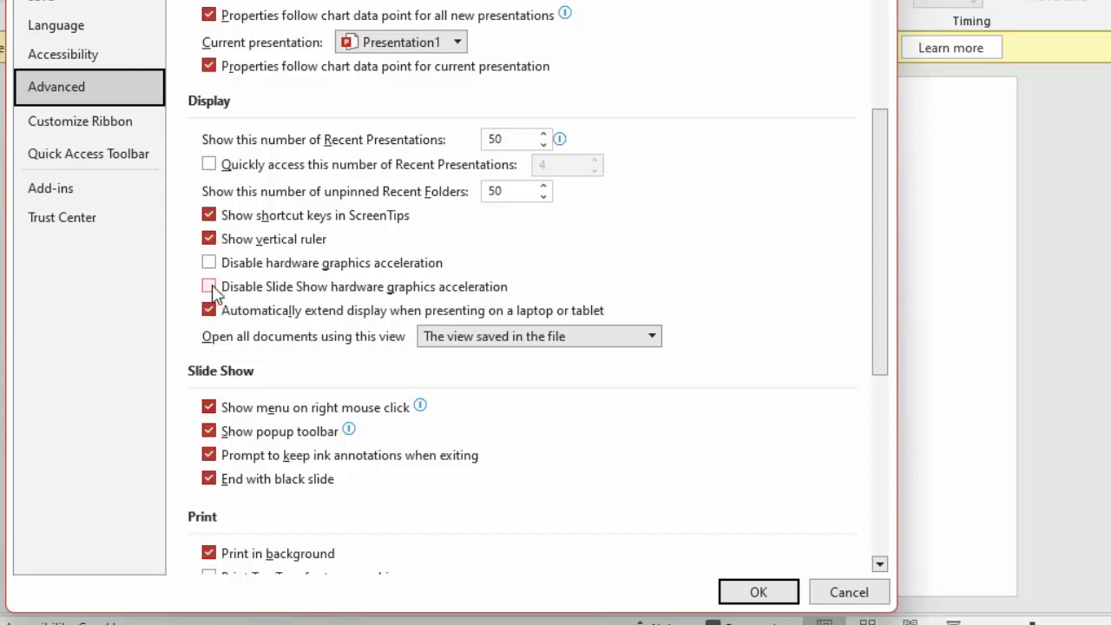
click(846, 592)
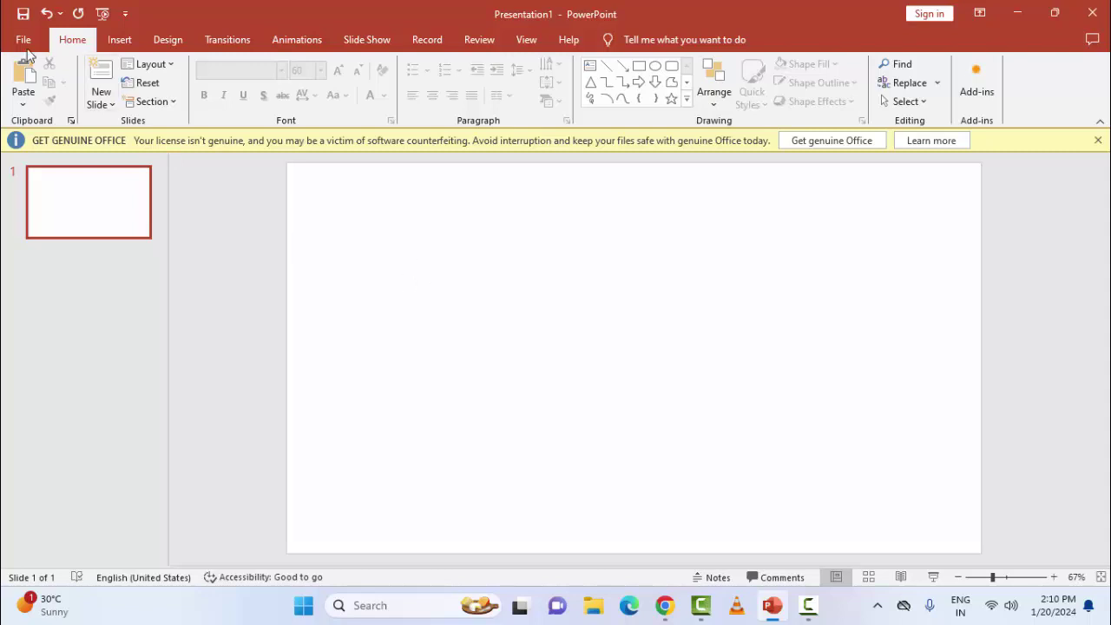
click(24, 40)
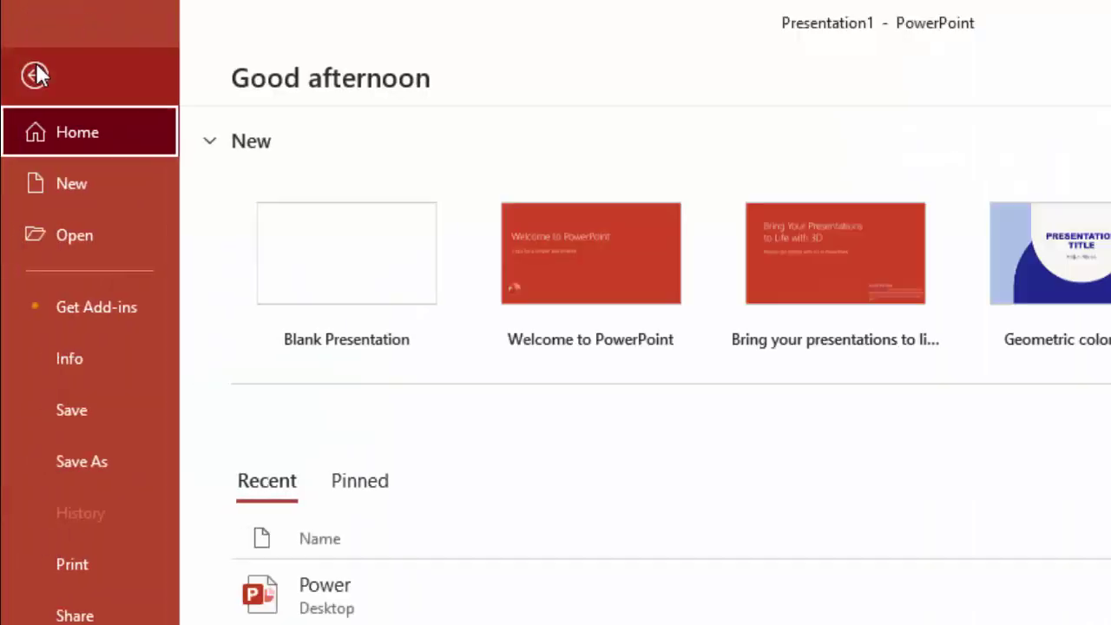
click(50, 237)
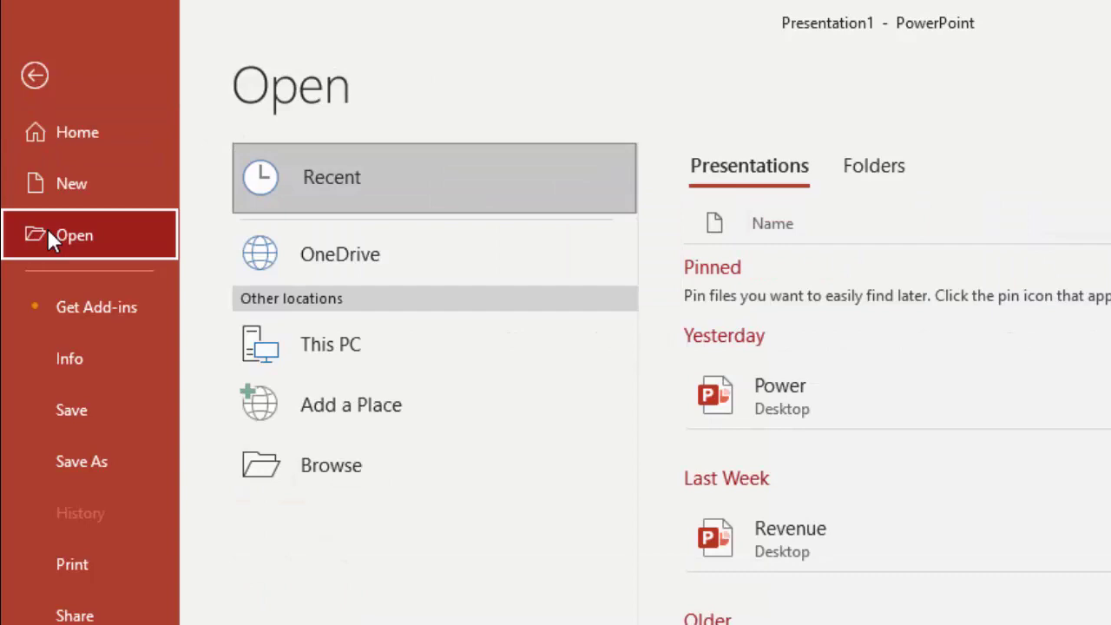
click(319, 488)
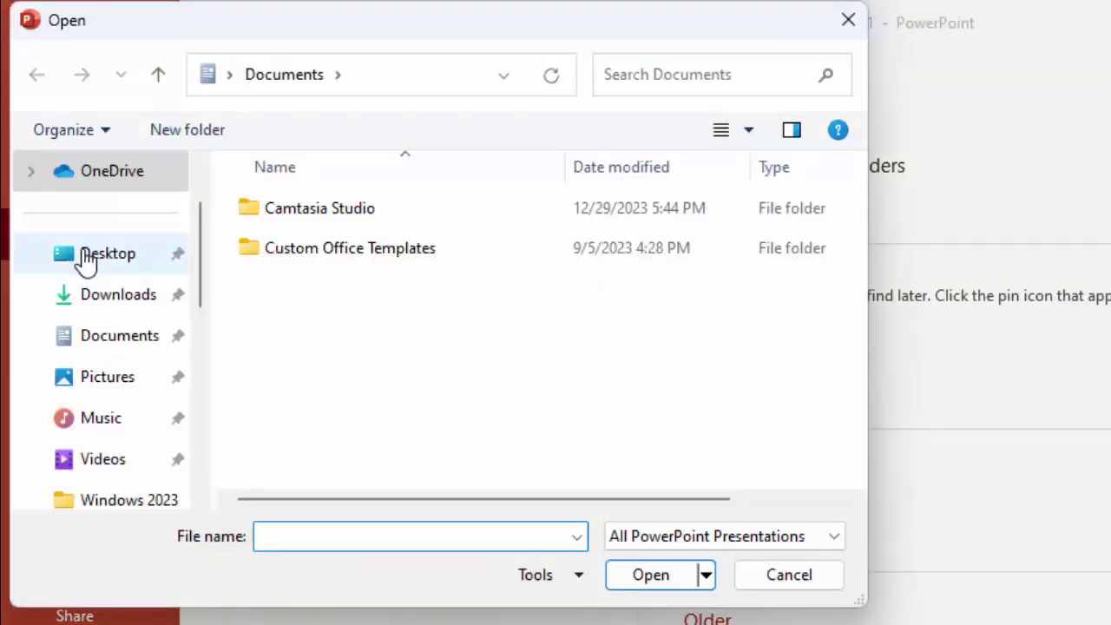
click(84, 254)
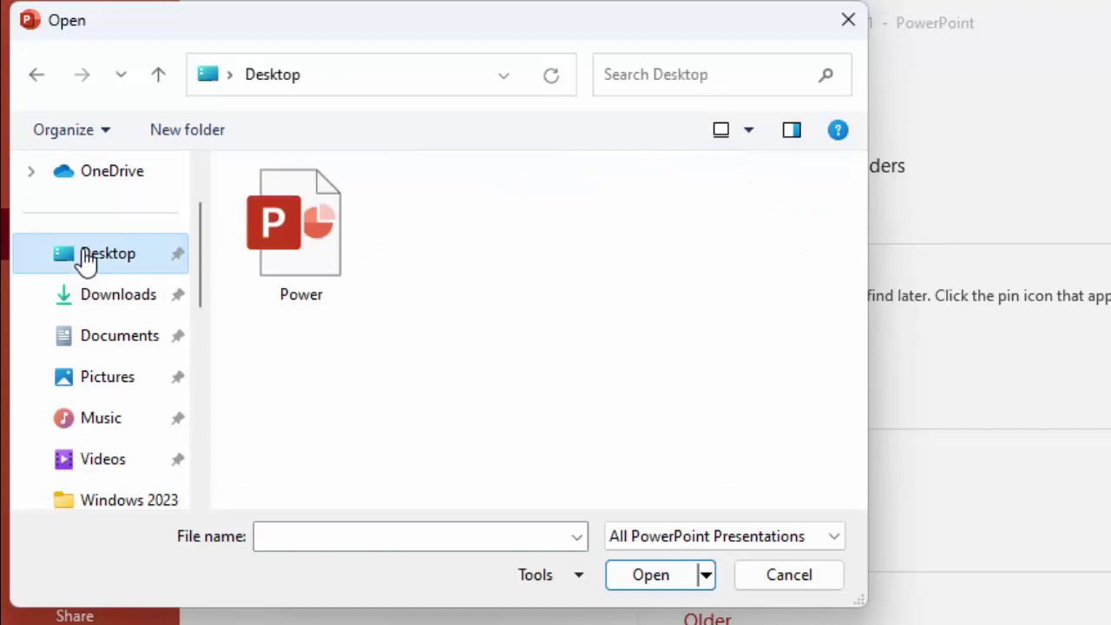
click(280, 252)
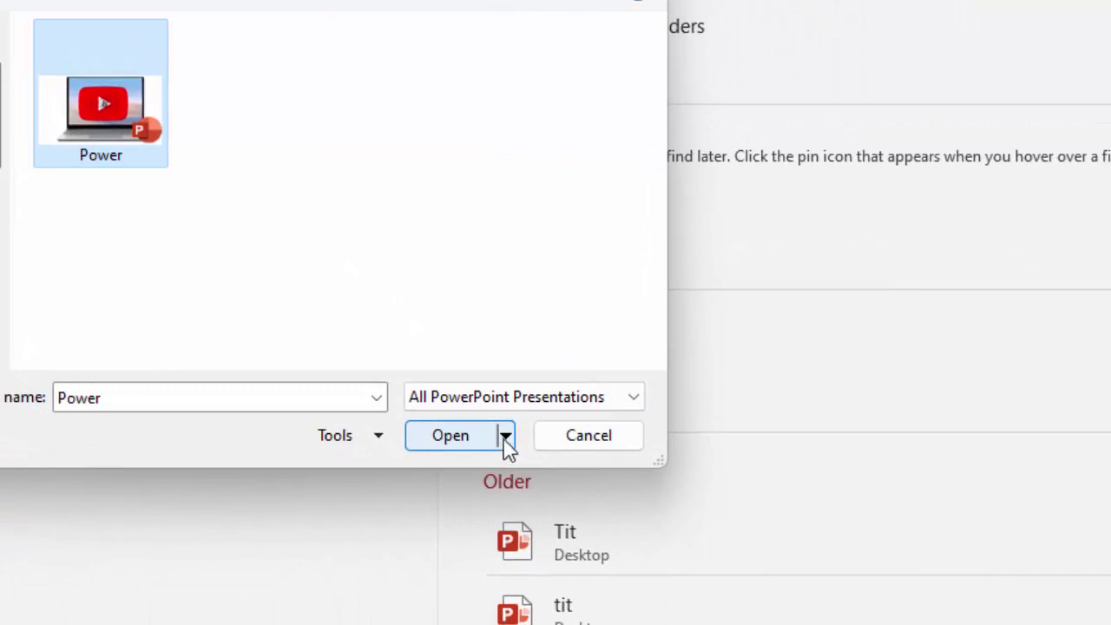
click(504, 436)
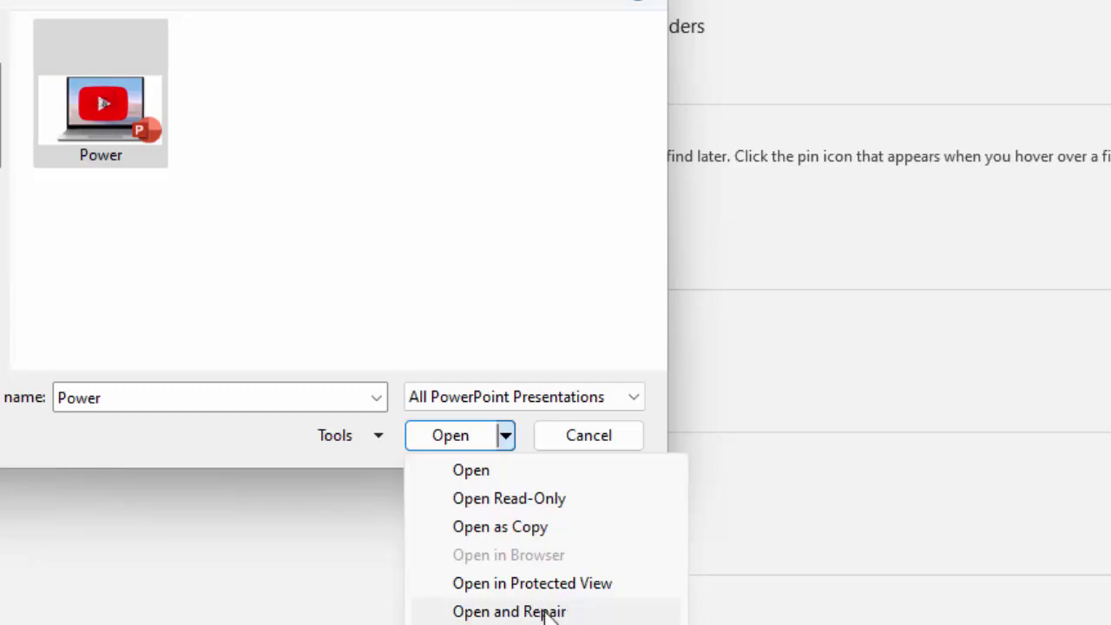
click(330, 548)
click(589, 436)
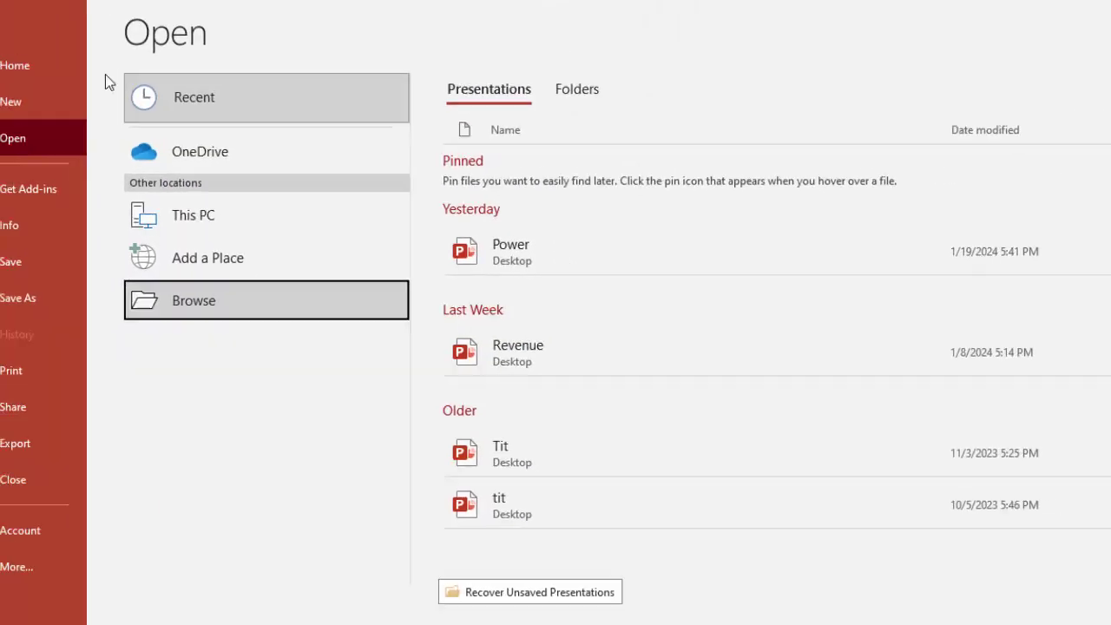
click(25, 54)
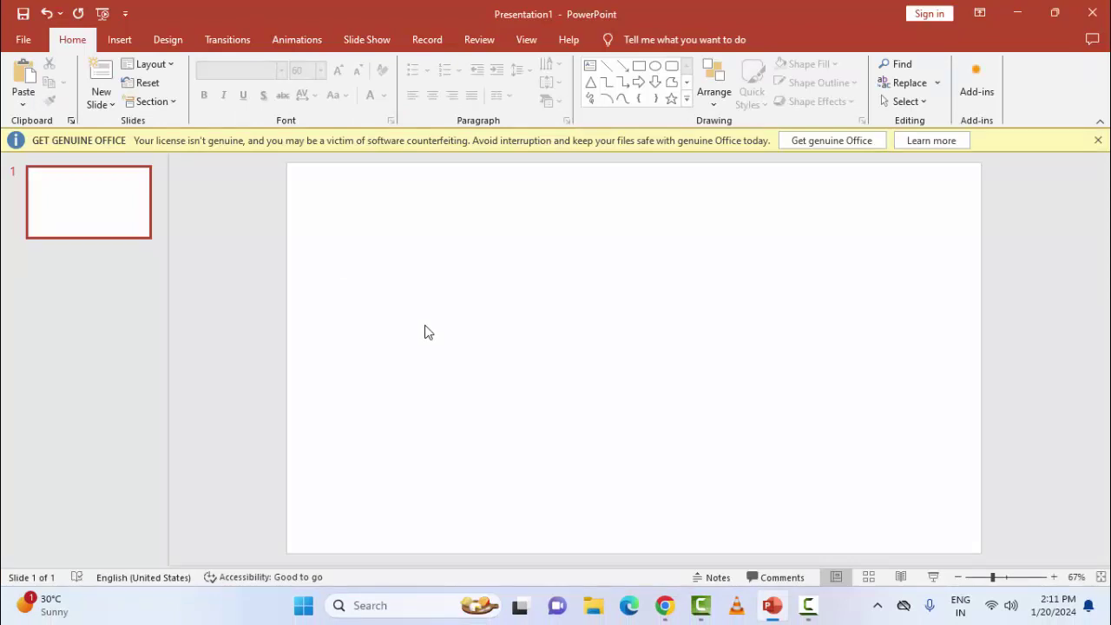
Open the Add-ins page of PowerPoint Options from File > More
click(21, 43)
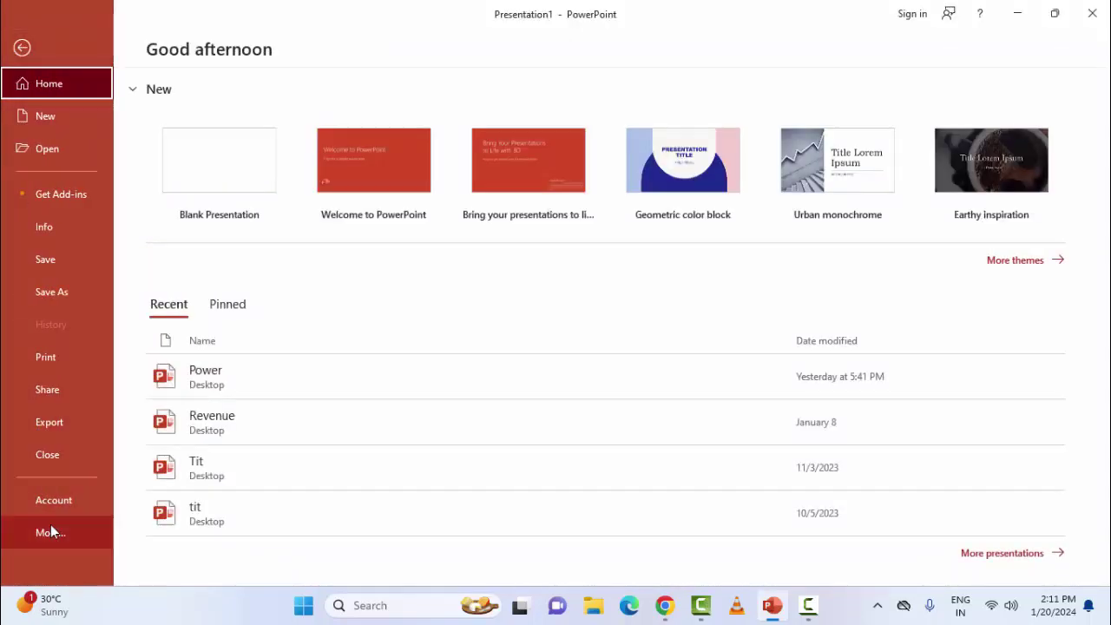
click(53, 535)
click(150, 570)
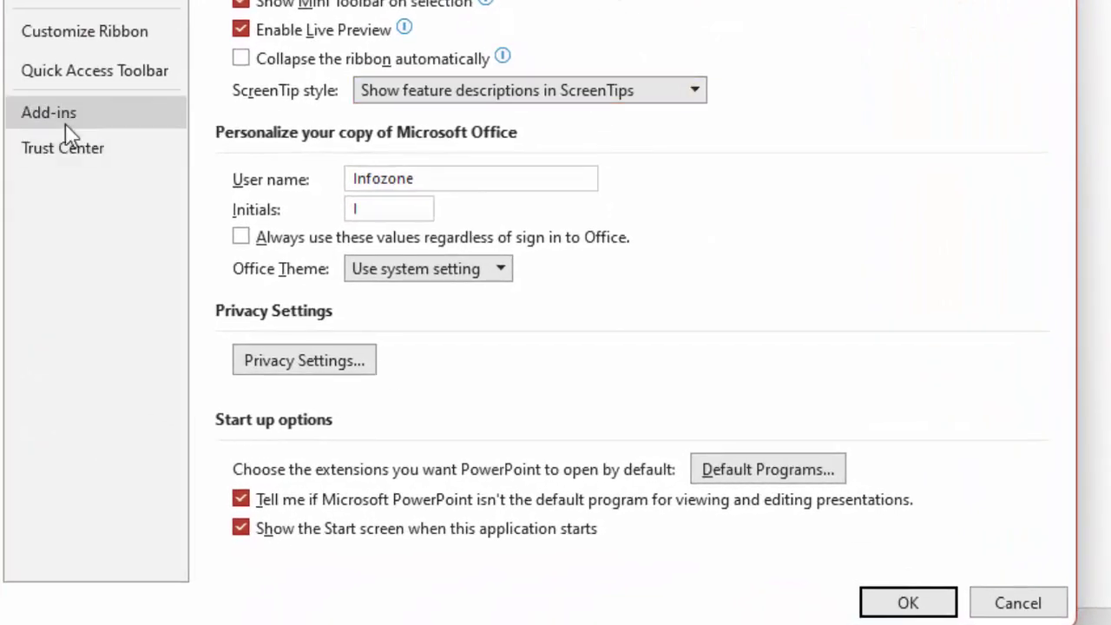
click(47, 115)
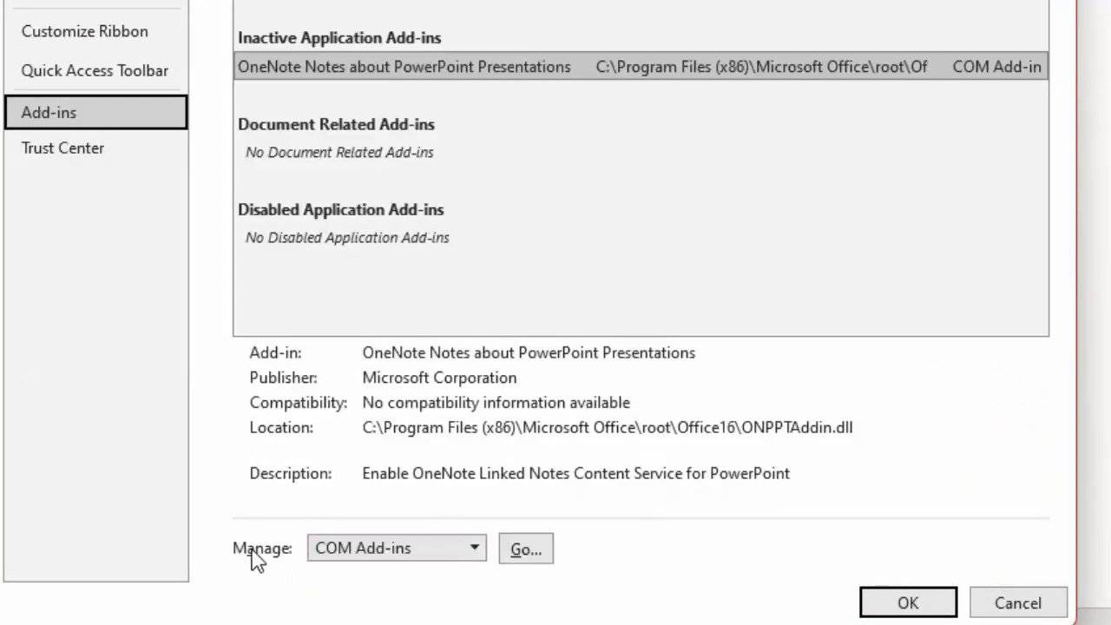
Manage COM Add-ins, leave the OneNote Notes add-in unchecked, and close the list
click(477, 551)
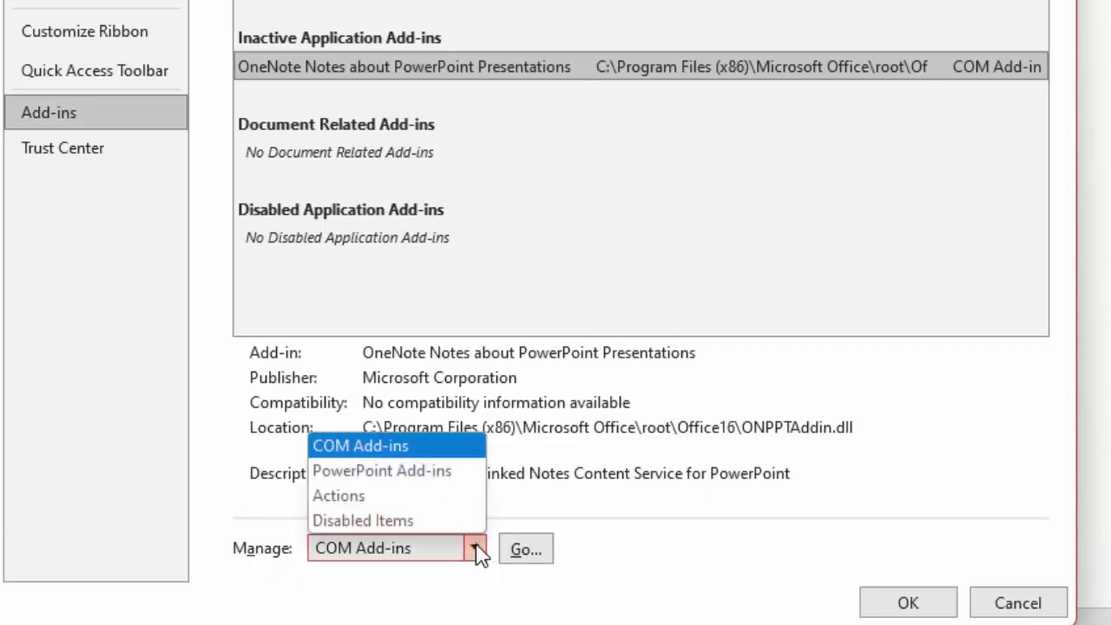
click(364, 446)
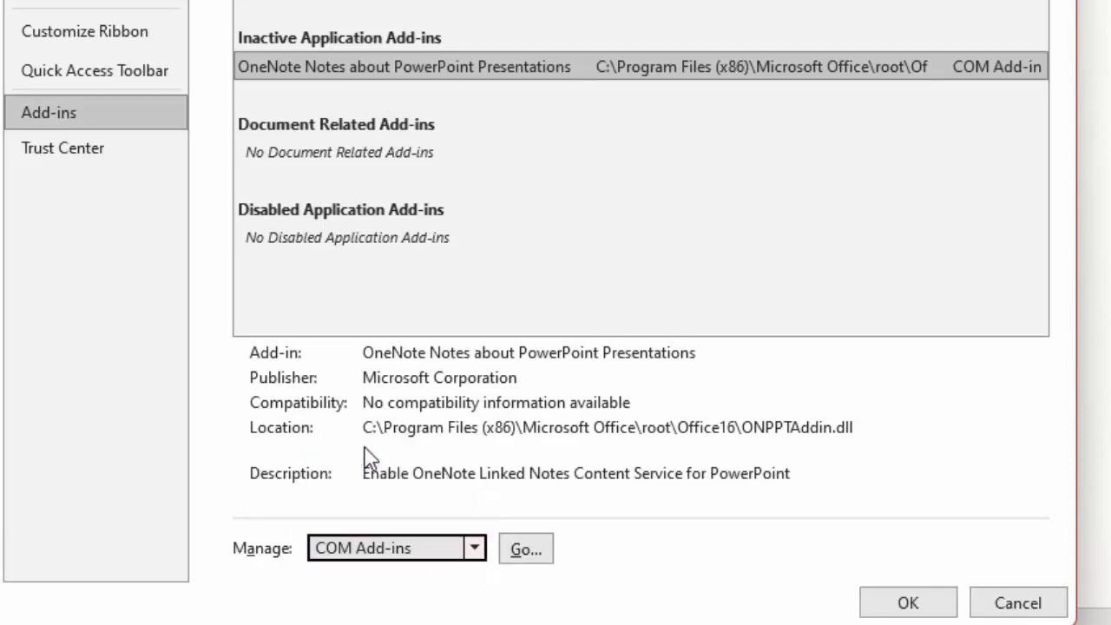
click(526, 549)
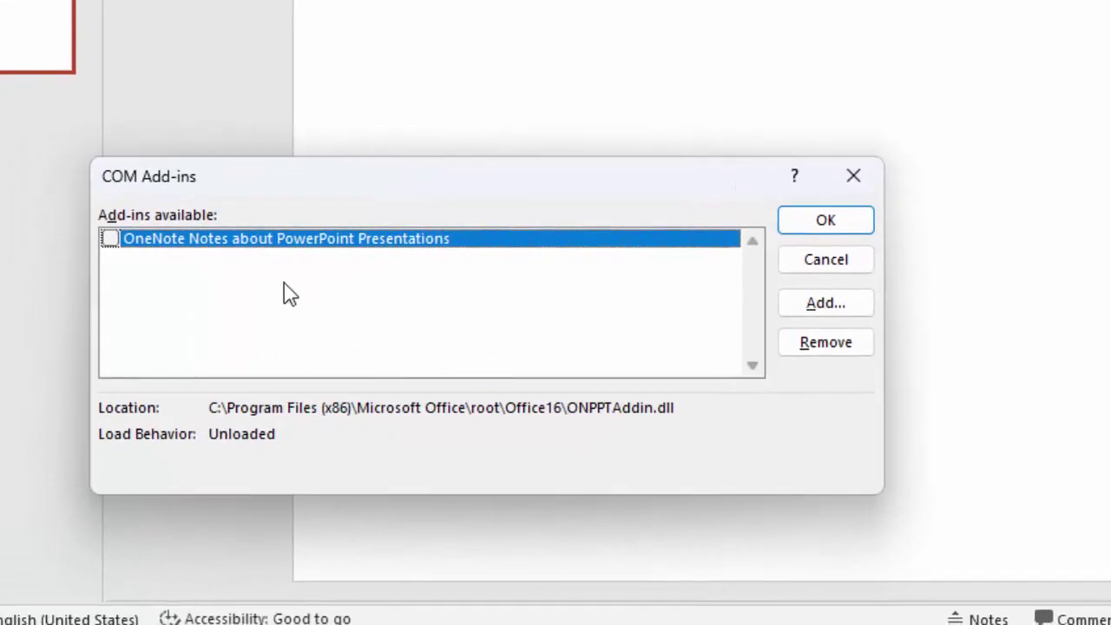
click(106, 239)
click(108, 240)
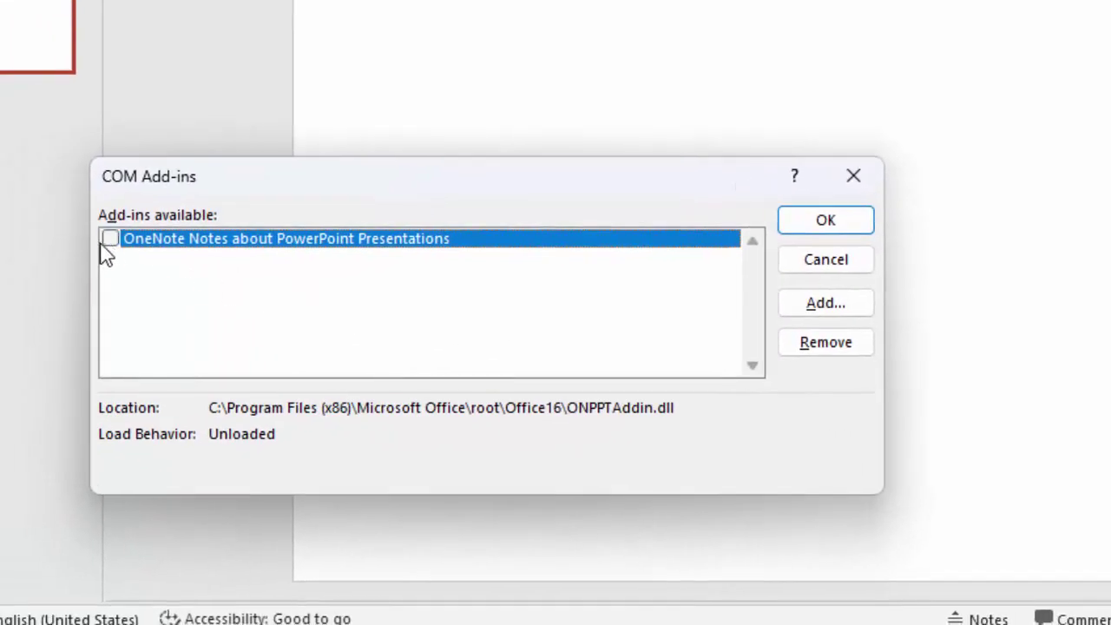
click(838, 185)
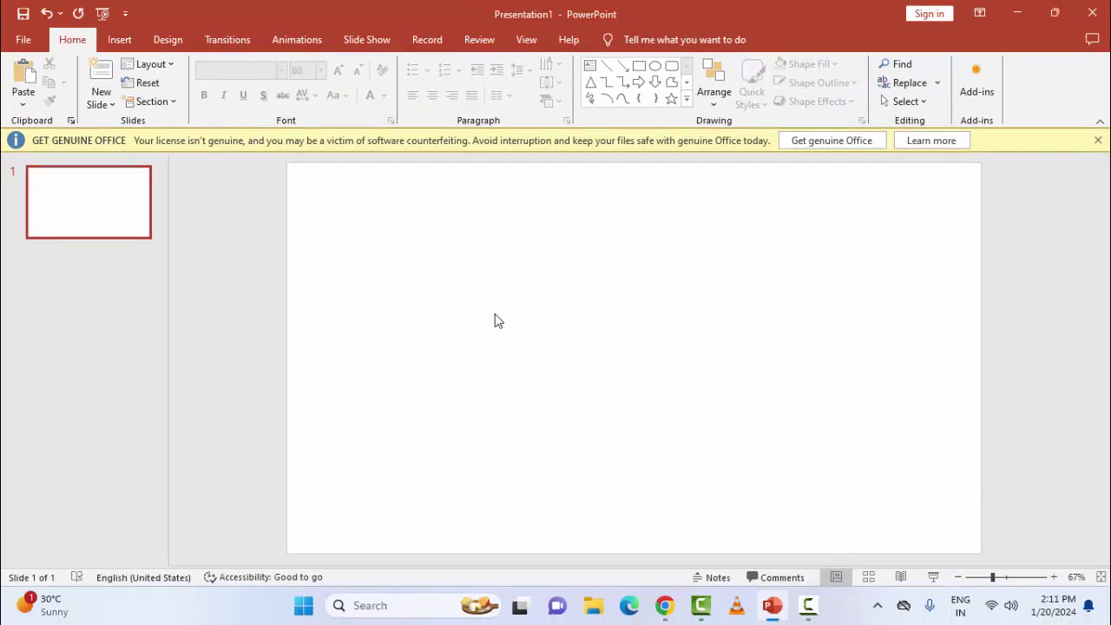
Minimize PowerPoint and open Installed apps under Apps in Windows Settings
click(1018, 14)
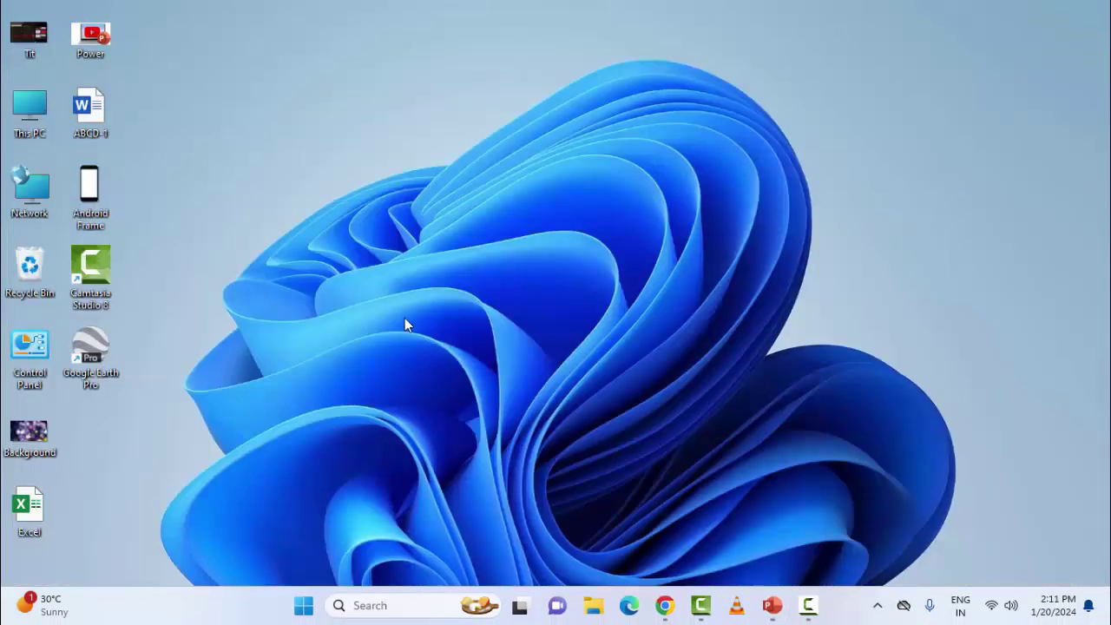
click(303, 606)
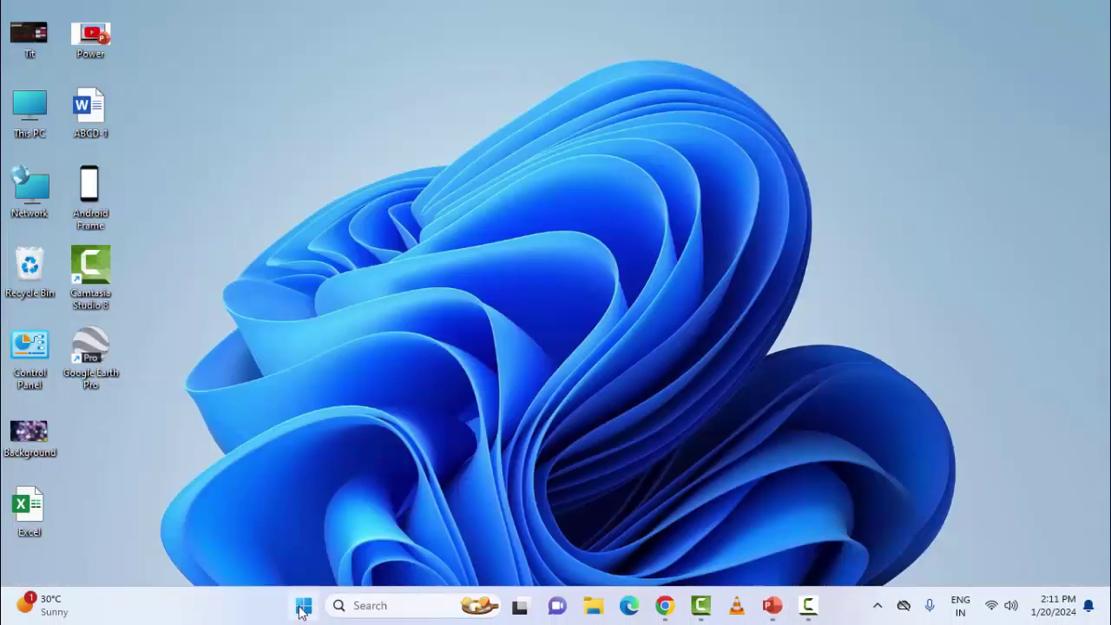
click(512, 252)
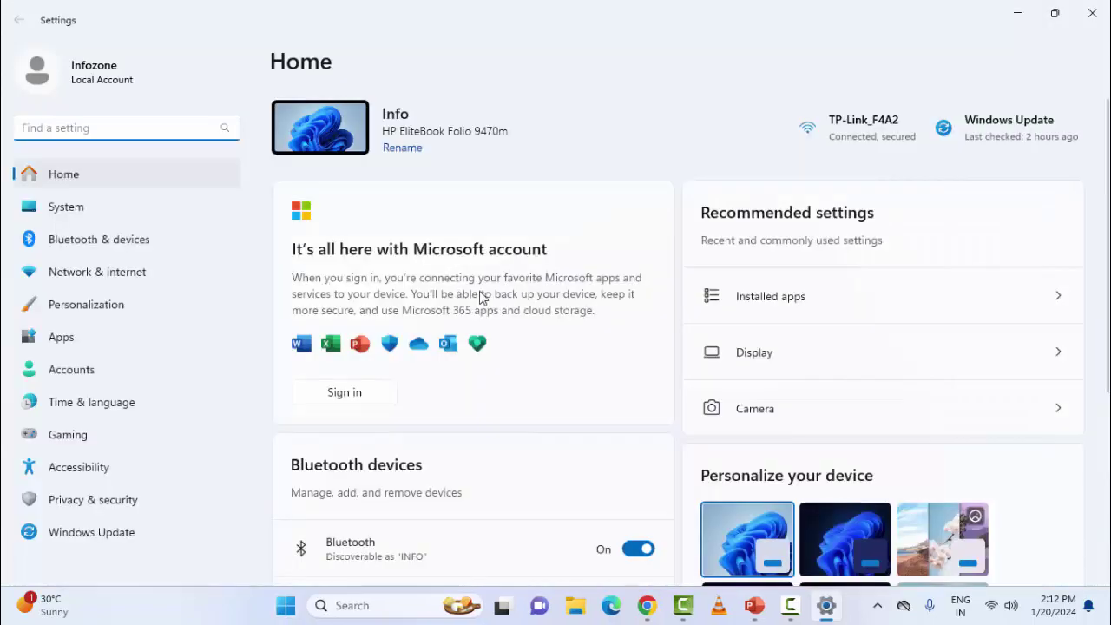
click(75, 339)
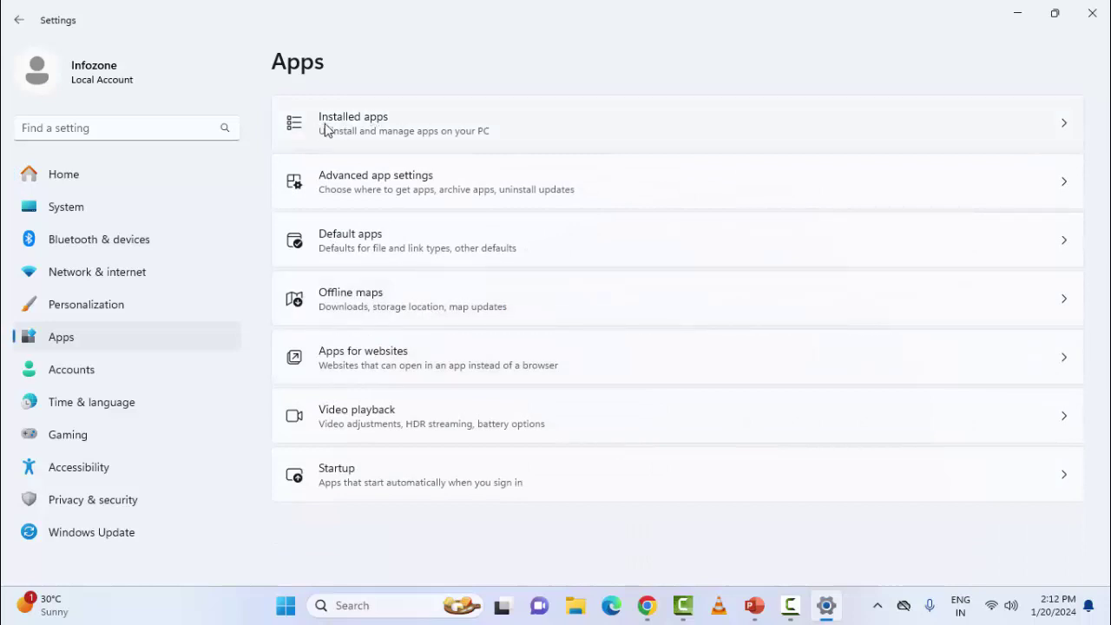
click(386, 132)
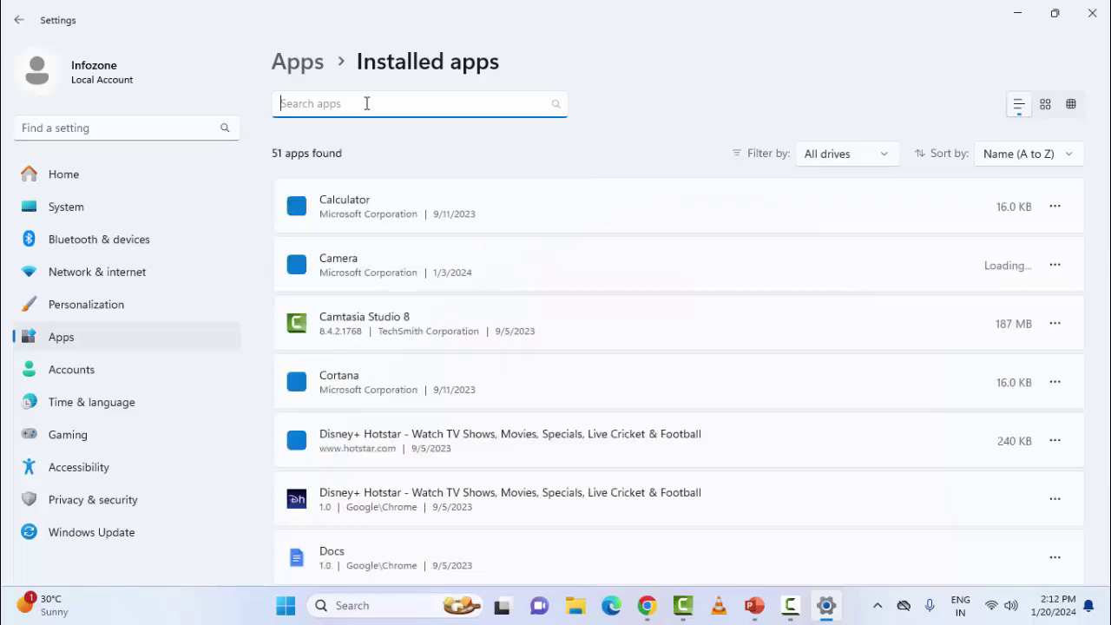
Filter installed apps by 'office' and open Microsoft Office Professional Plus 2016's actions menu
text(2office)
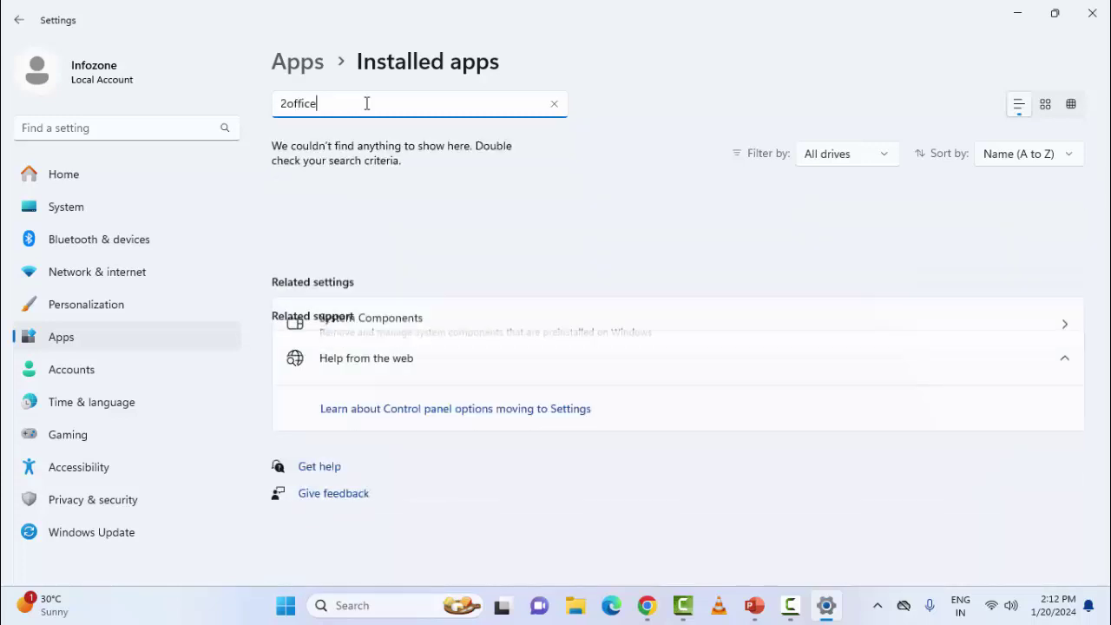
key(Home)
key(Delete)
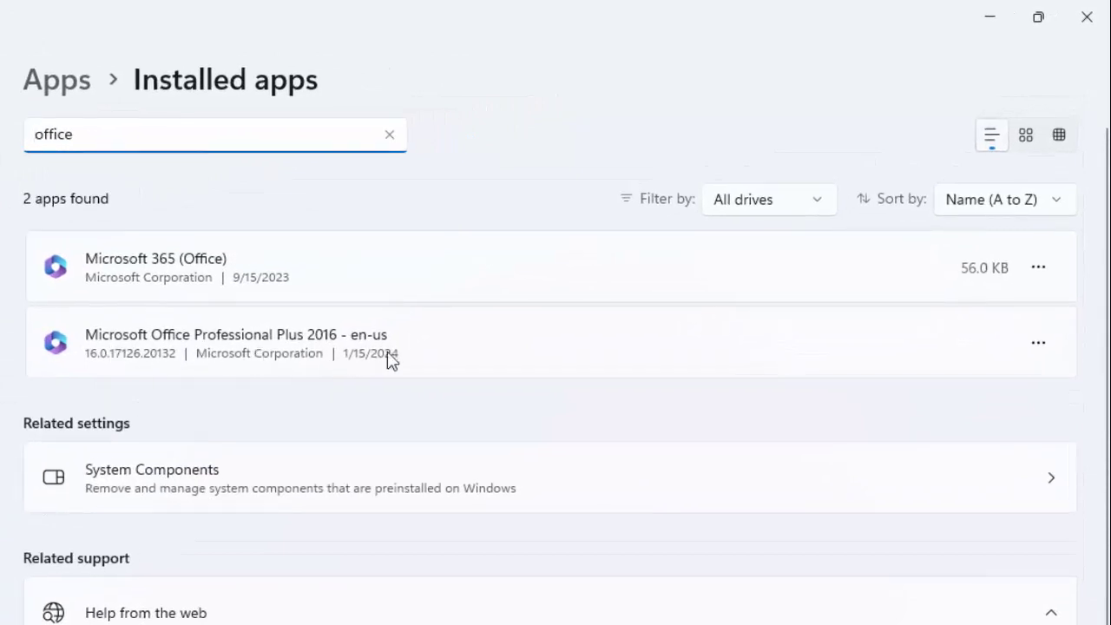
click(1040, 344)
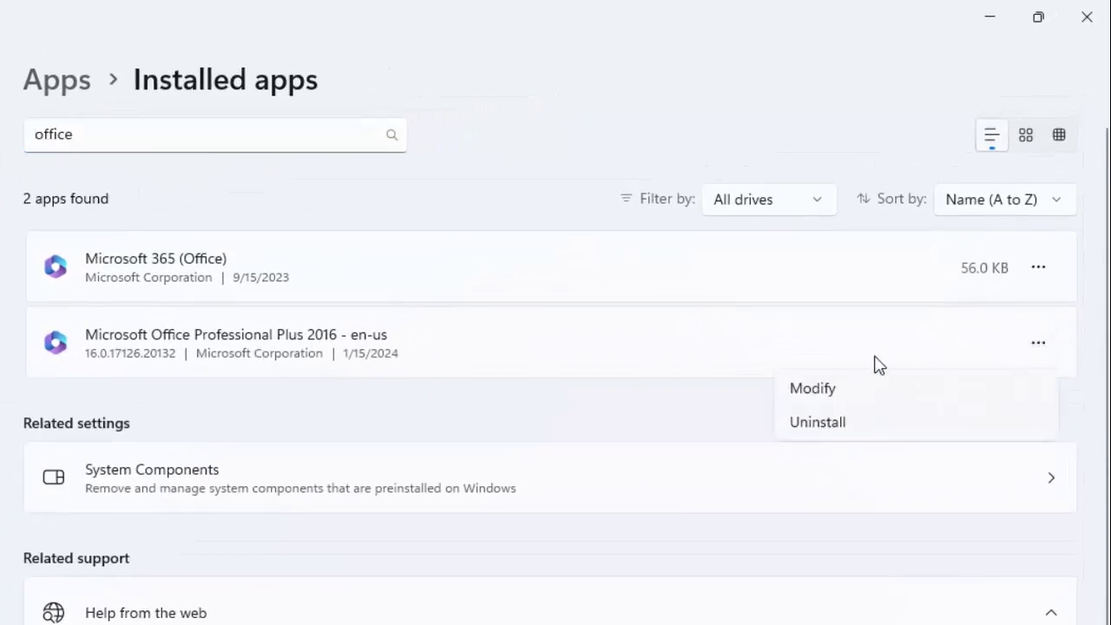
Choose Modify, compare Quick Repair and Online Repair, cancel, and close Windows Settings
click(821, 389)
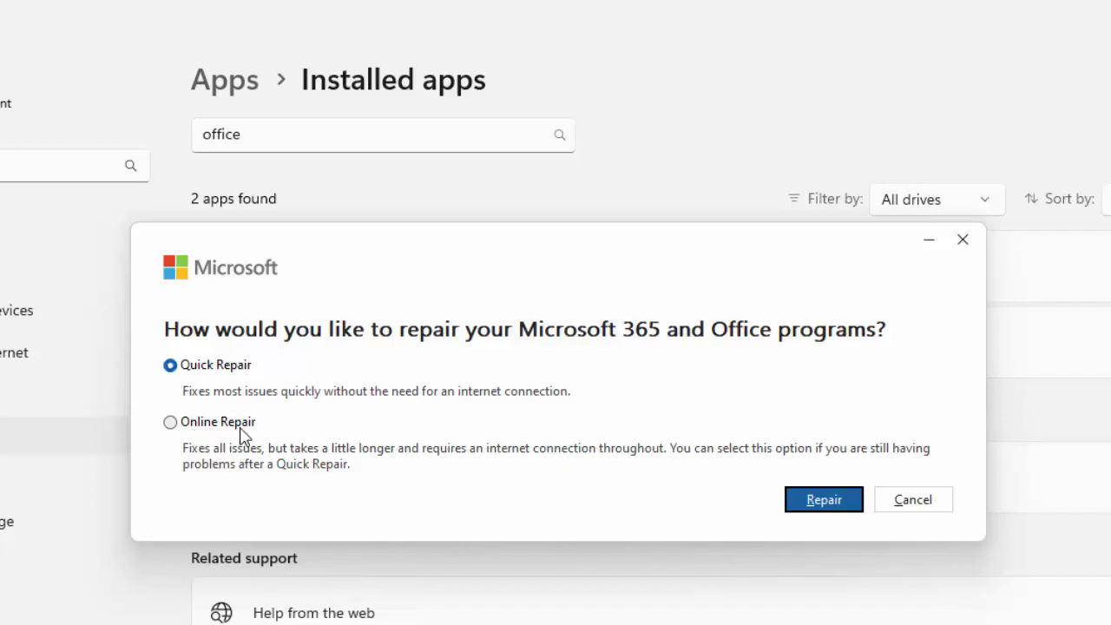
click(205, 422)
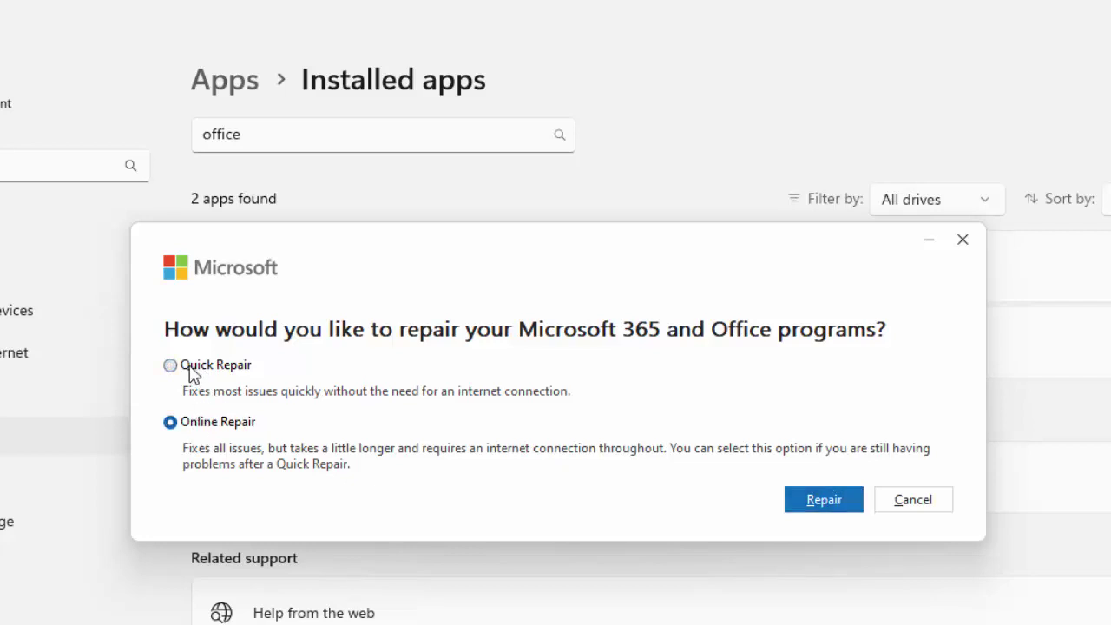
click(189, 367)
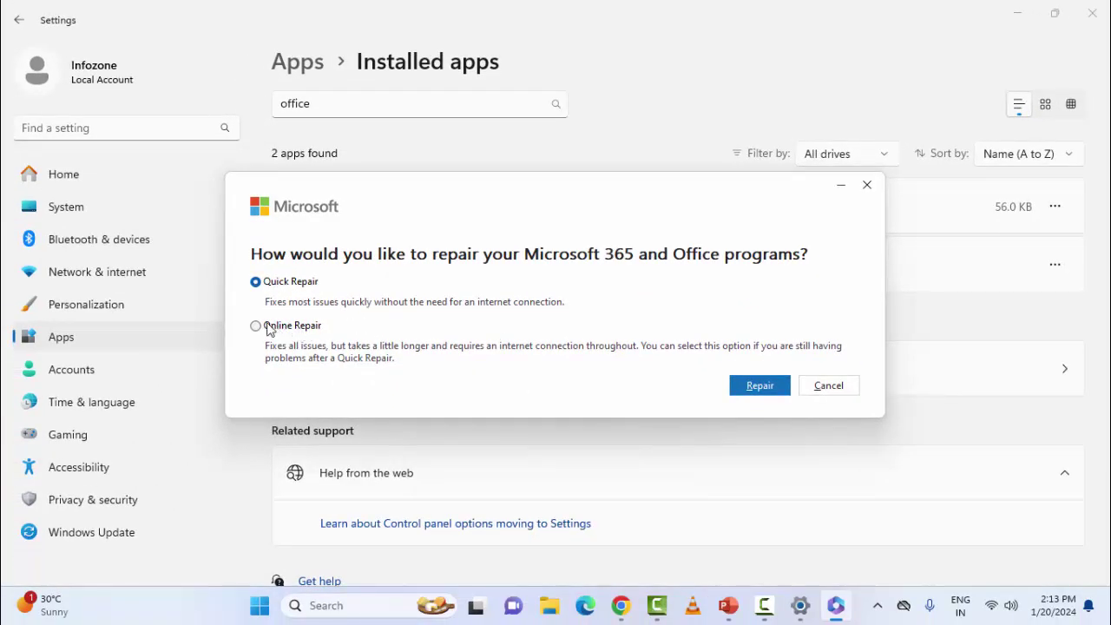
click(269, 328)
click(839, 392)
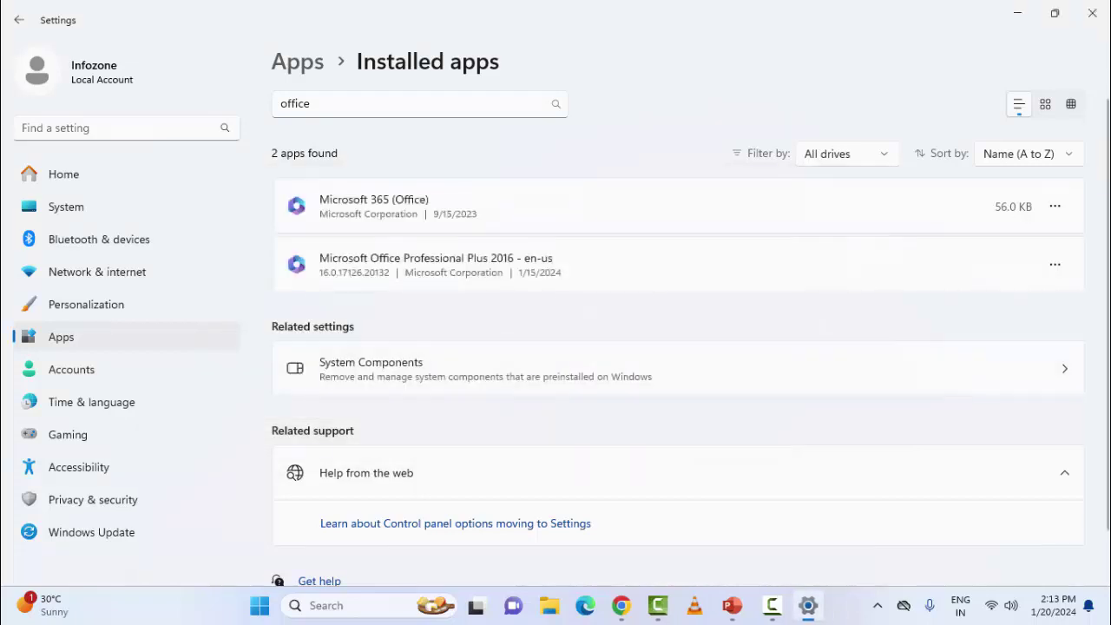
click(1092, 13)
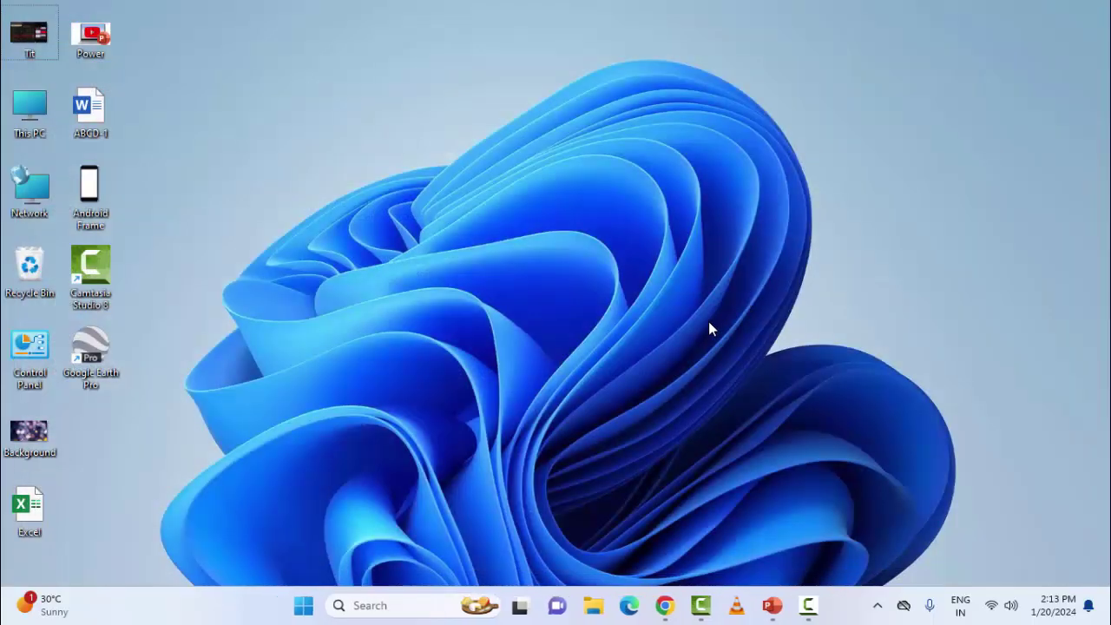